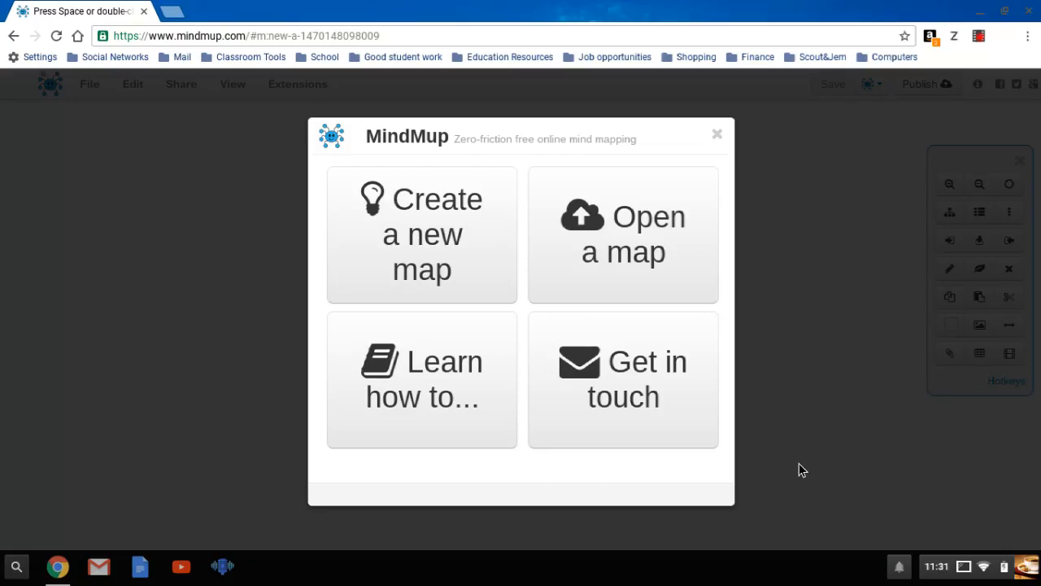
Create a new public online map and name its central node "Title of Assignment".
click(446, 244)
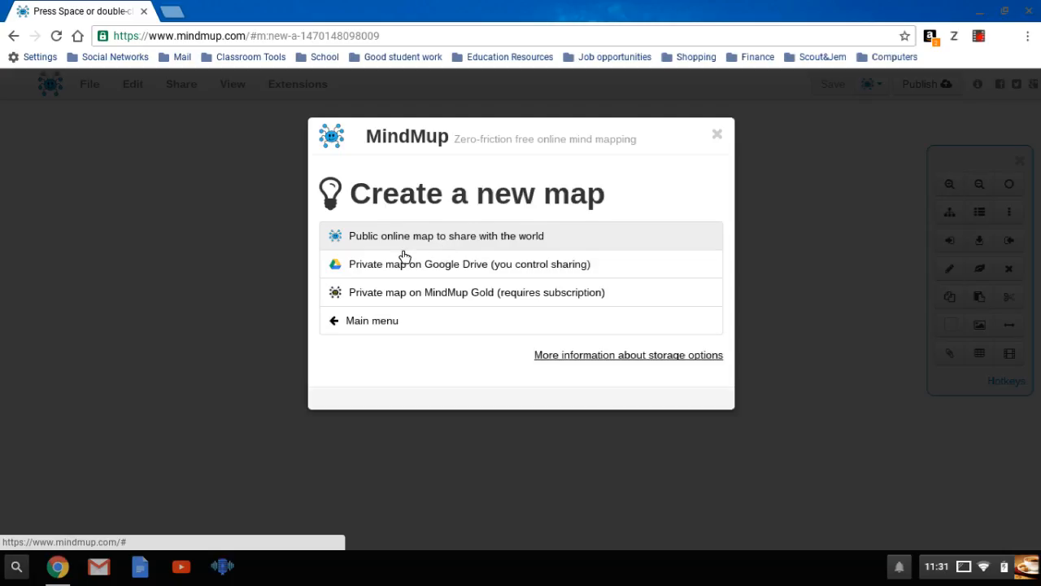
click(443, 244)
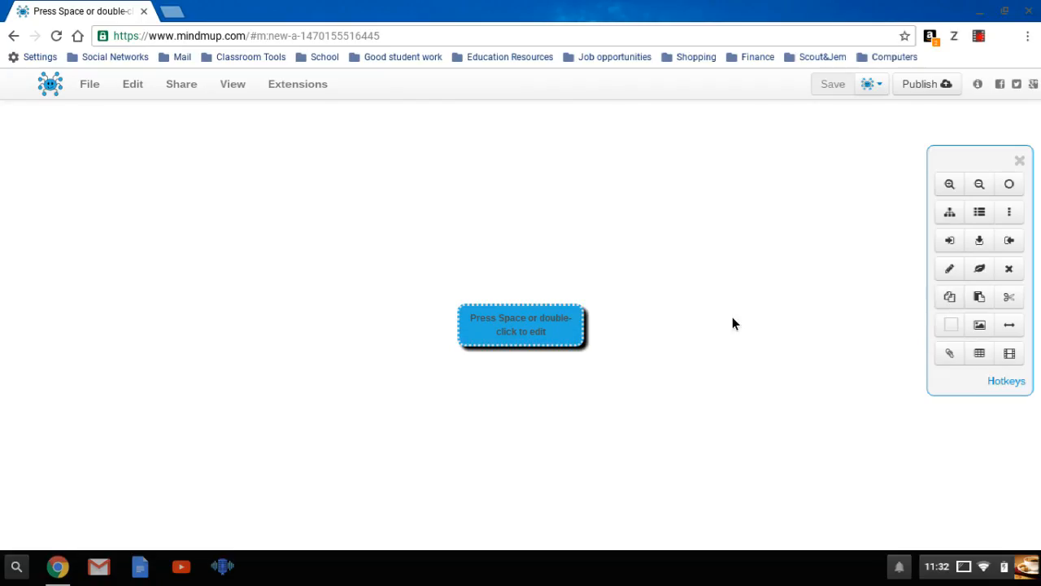
double_click(533, 334)
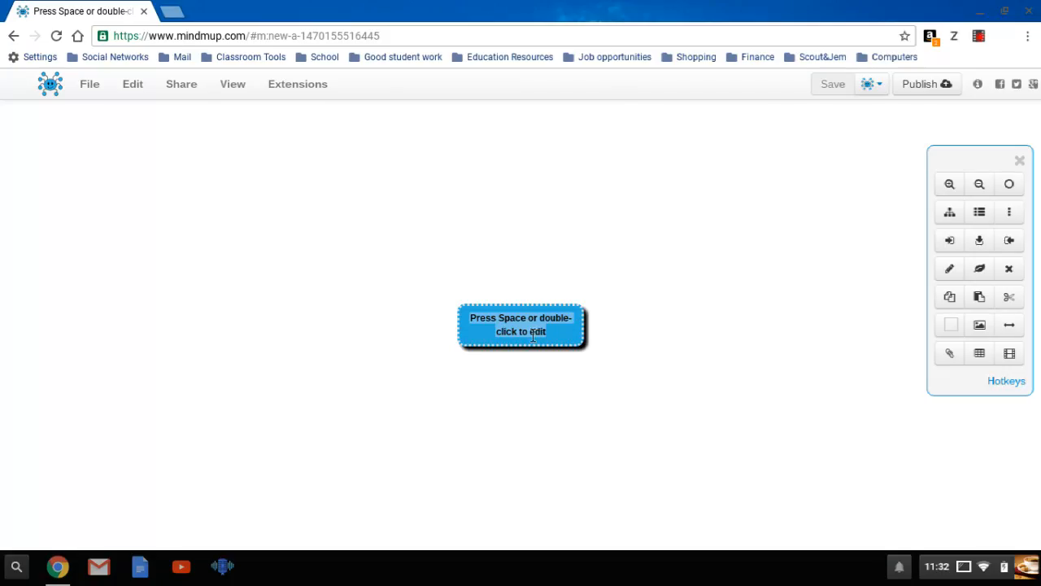
text(Title)
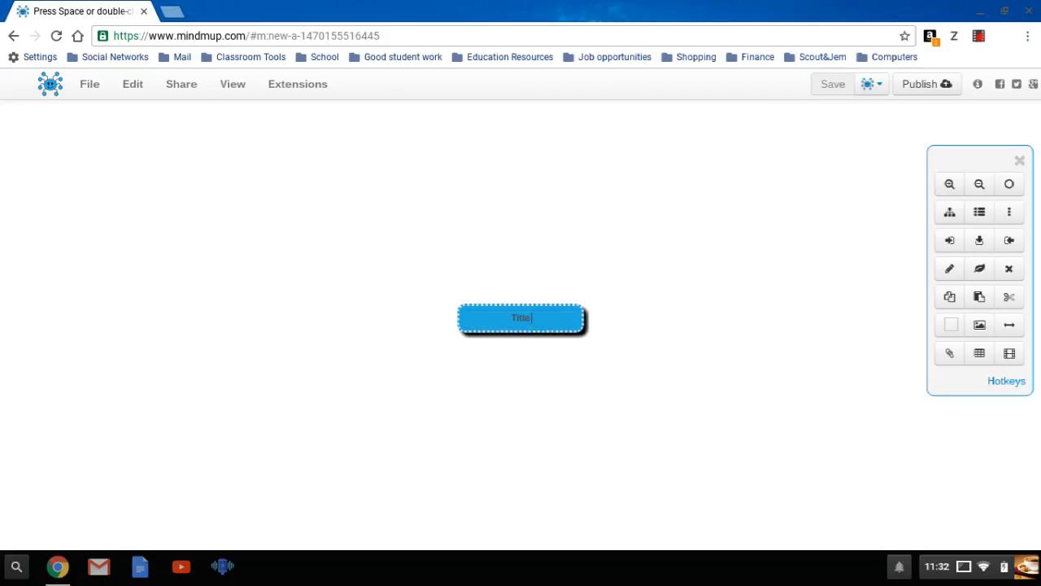
text( of Assignment)
key(Return)
Add child nodes labelled "Earth", "Jupiter" and "Venus" to the central node.
click(959, 247)
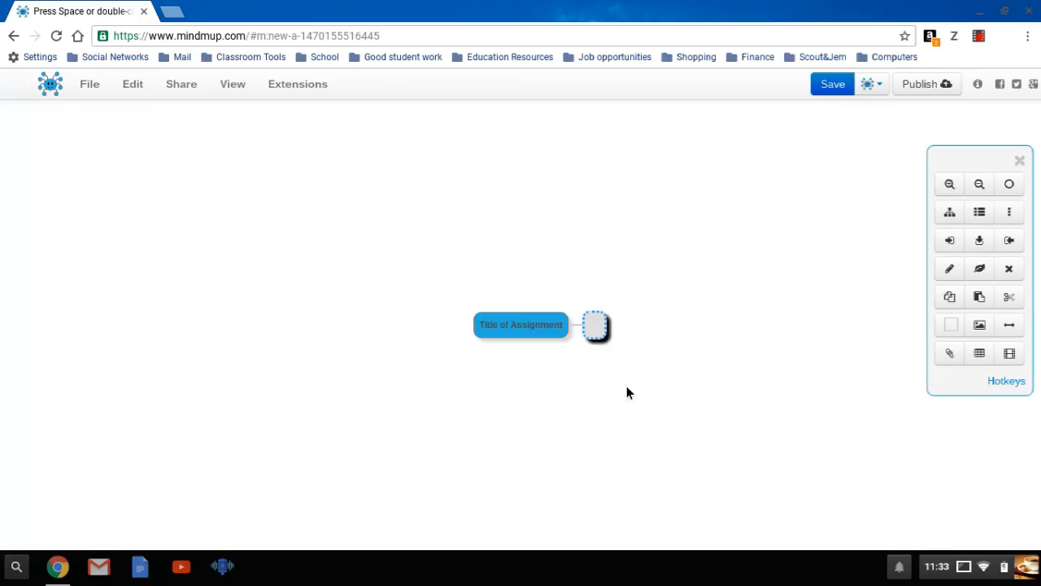
text(Earth)
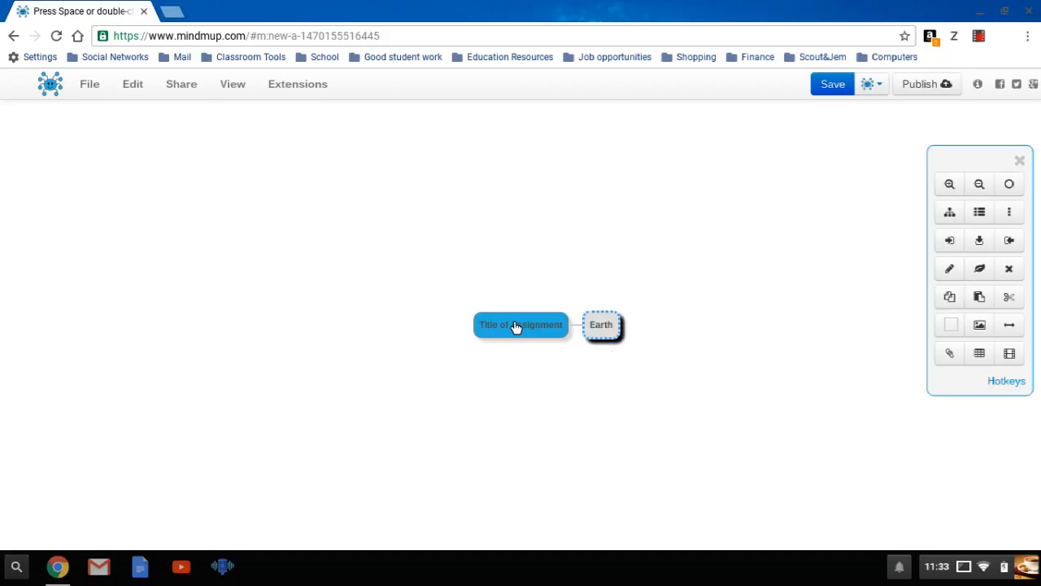
click(530, 326)
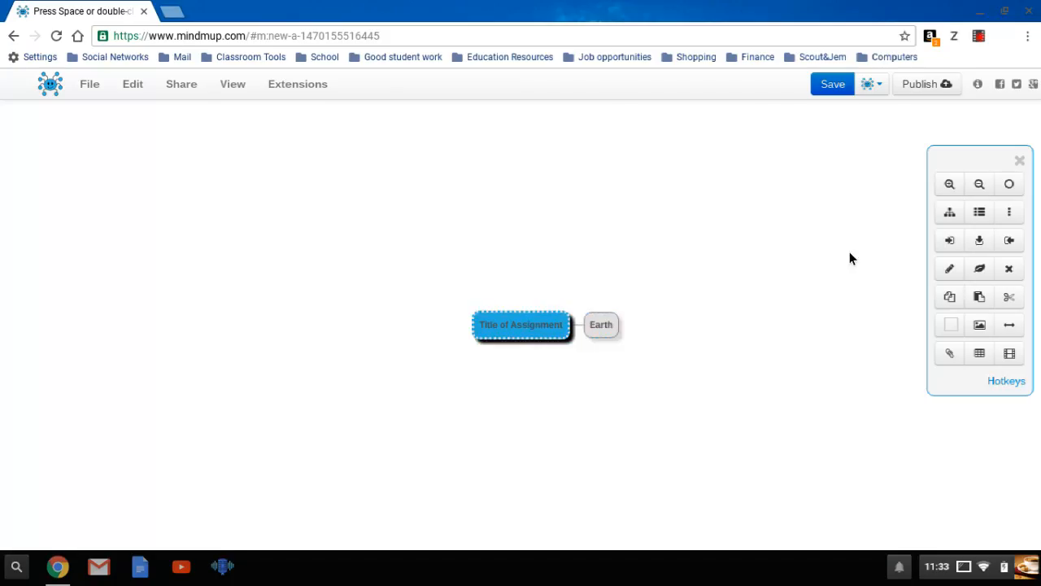
click(951, 242)
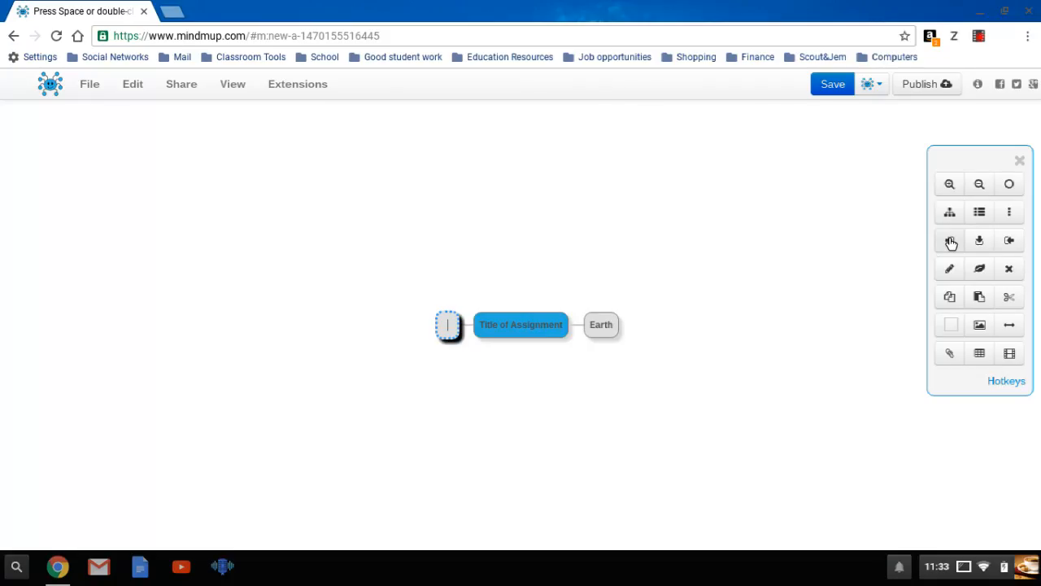
text(Jupiter)
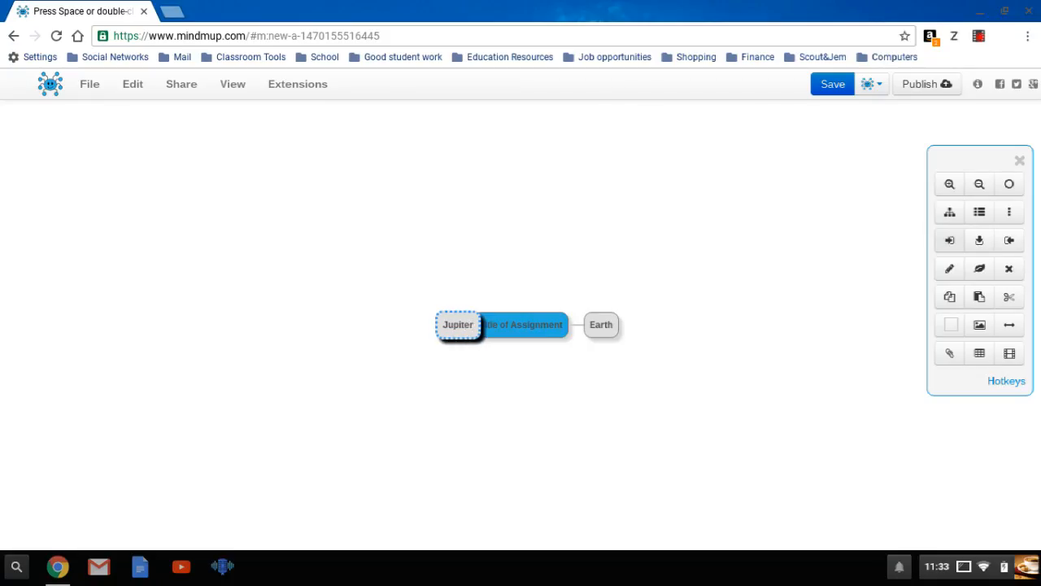
key(Return)
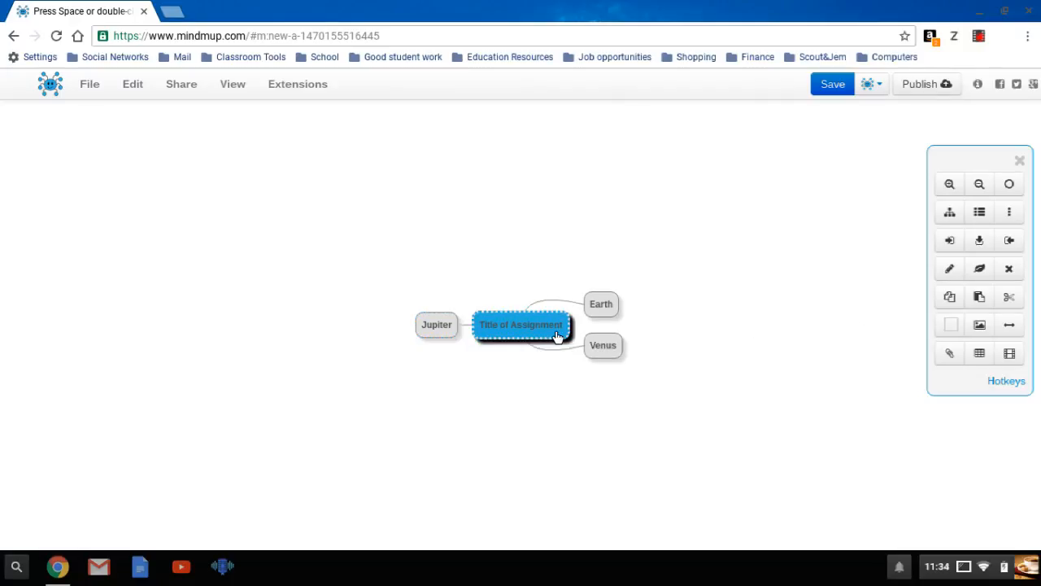
Add two more child nodes labelled "Saturn" and "Mercury" to the central node.
click(957, 237)
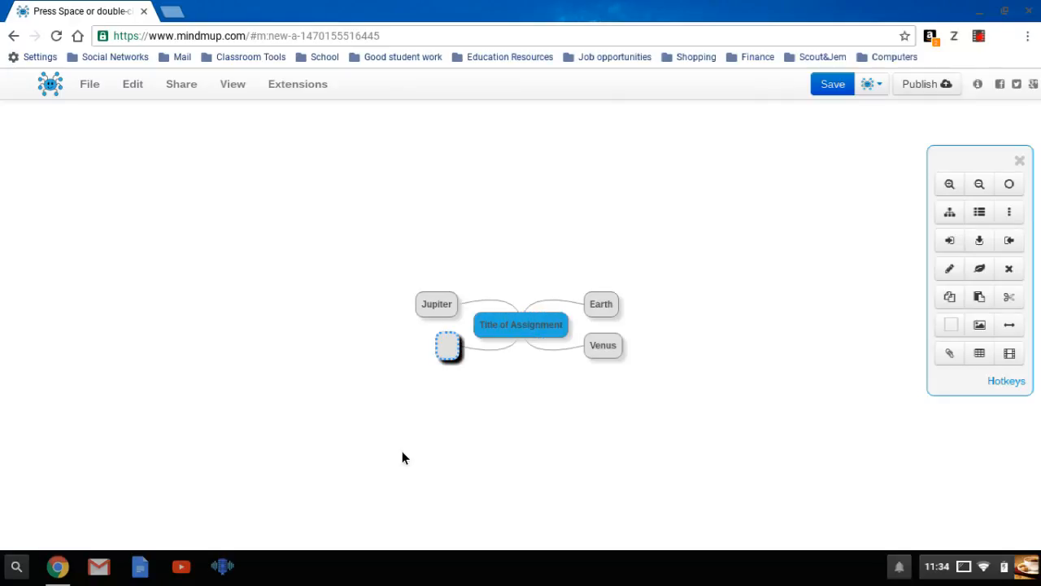
text(Saturn)
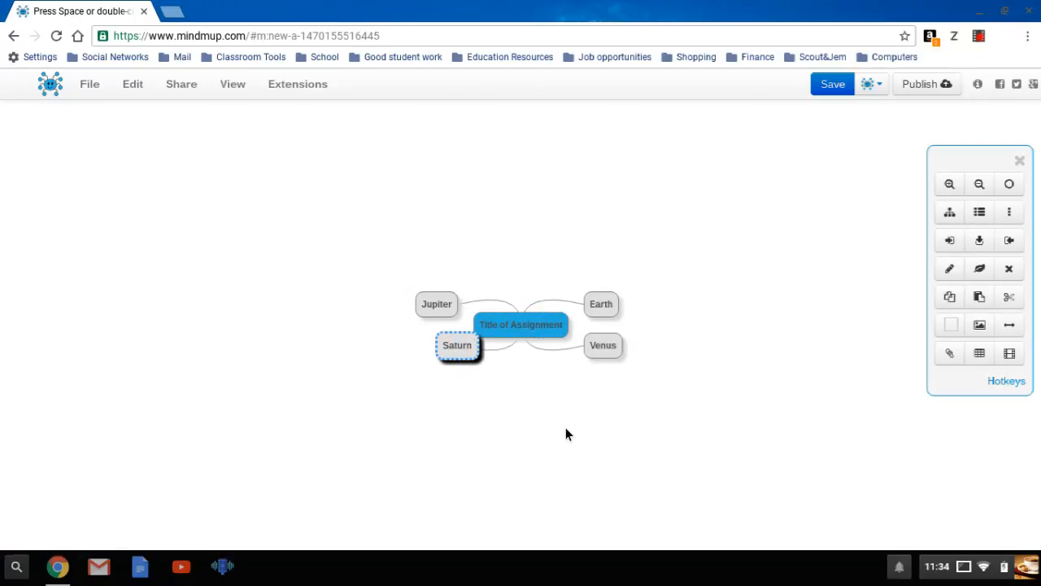
key(Return)
click(520, 333)
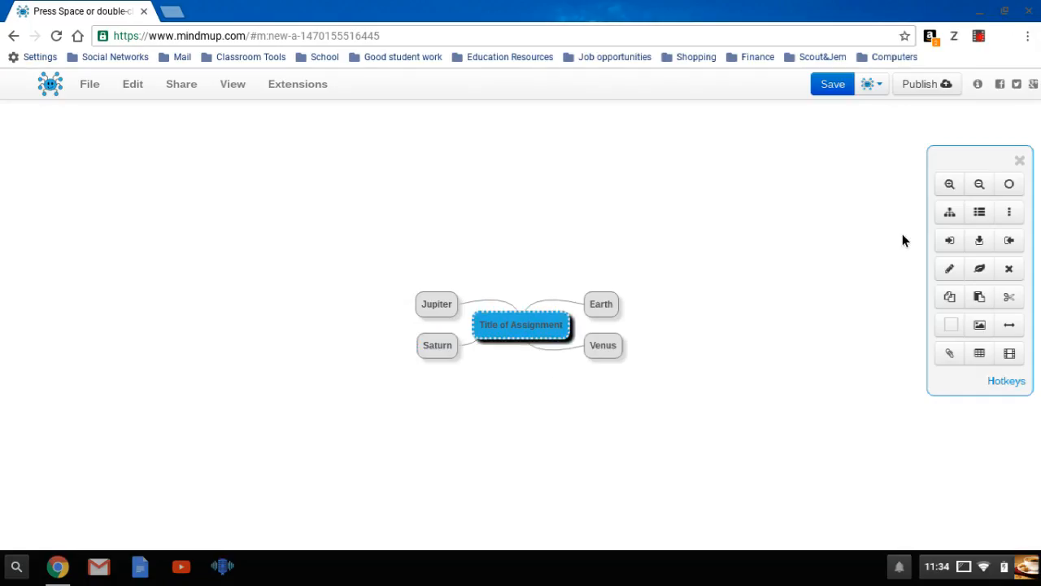
click(953, 252)
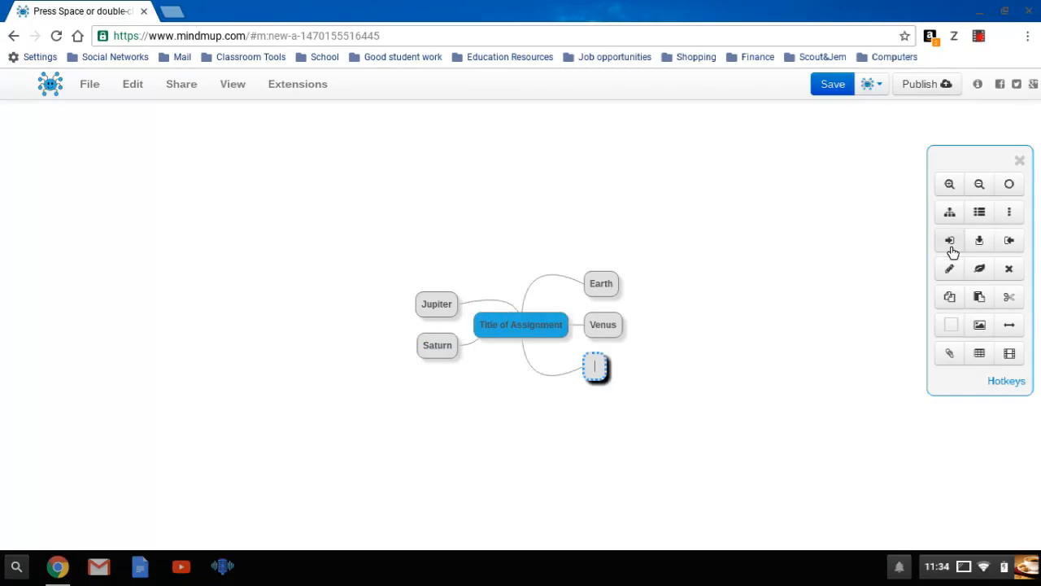
text(Mercury)
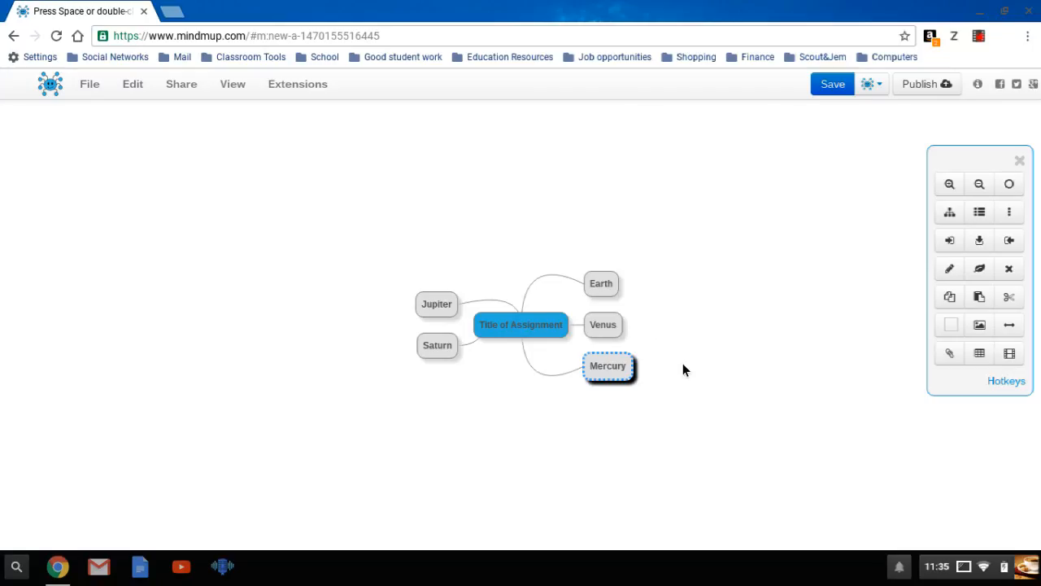
Add a child node labelled "Atmosphere:" to the Earth node.
click(608, 290)
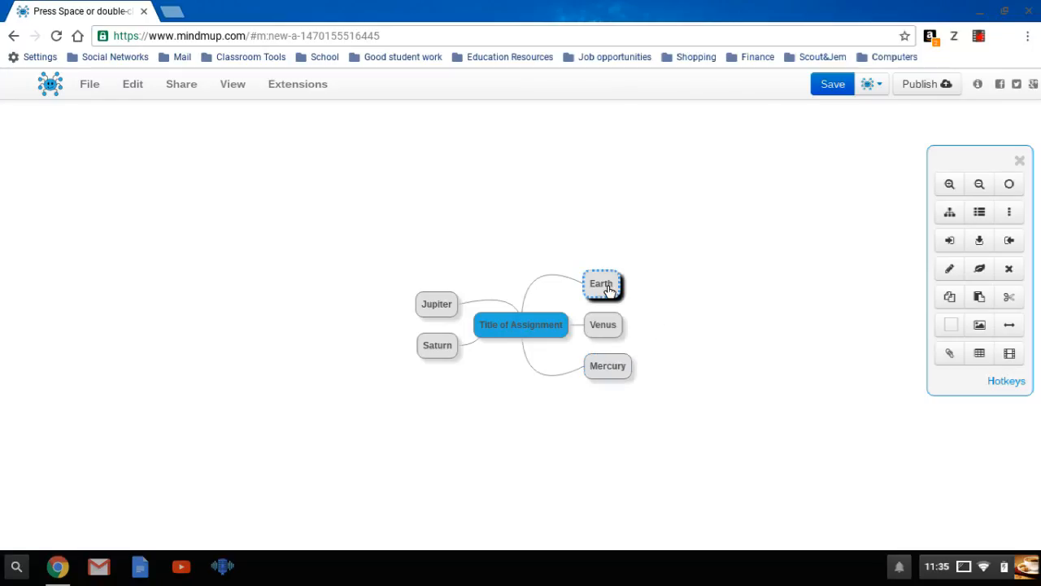
click(952, 242)
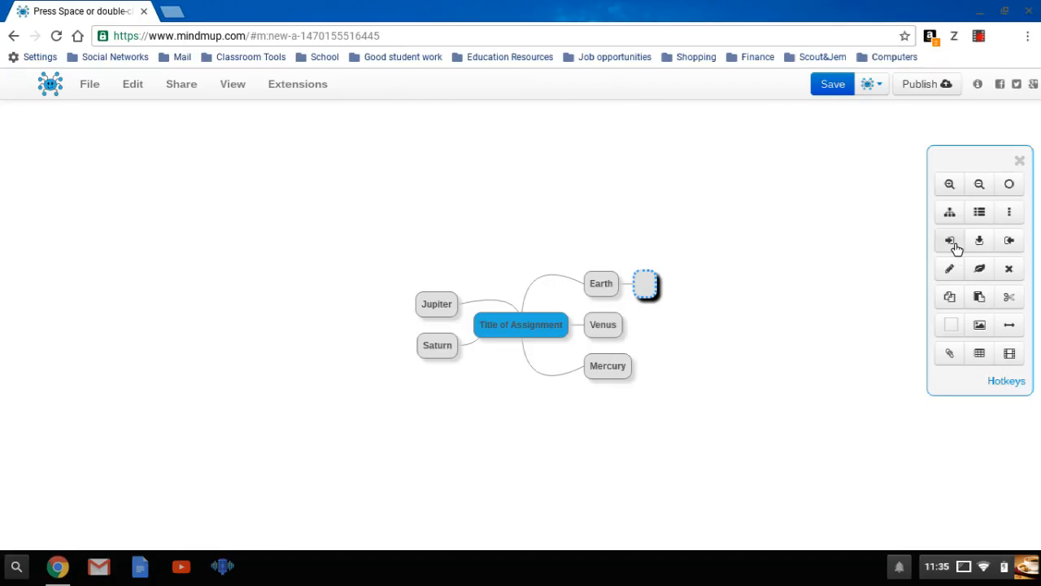
text(Atmosphere)
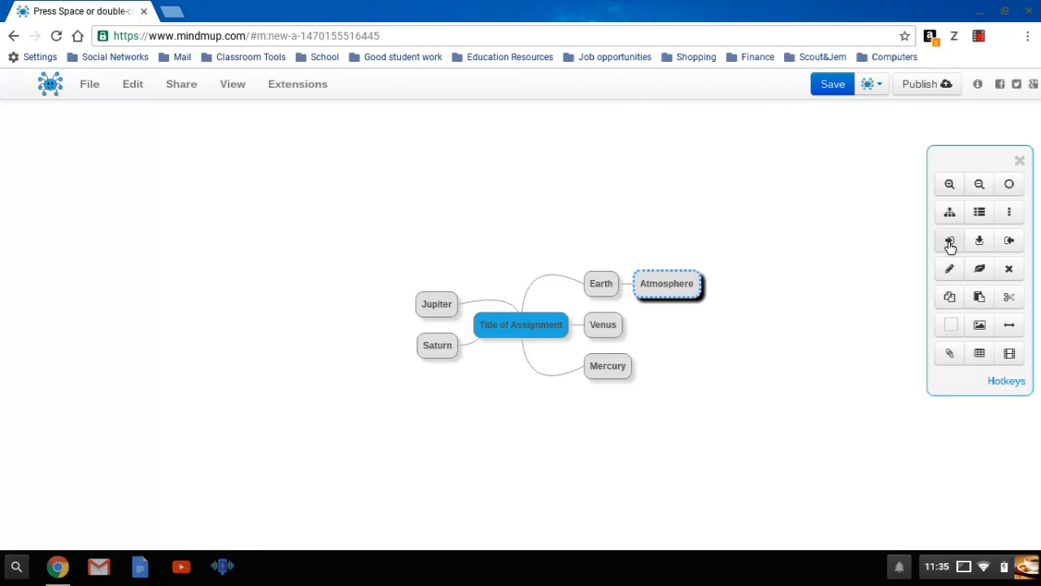
text(:)
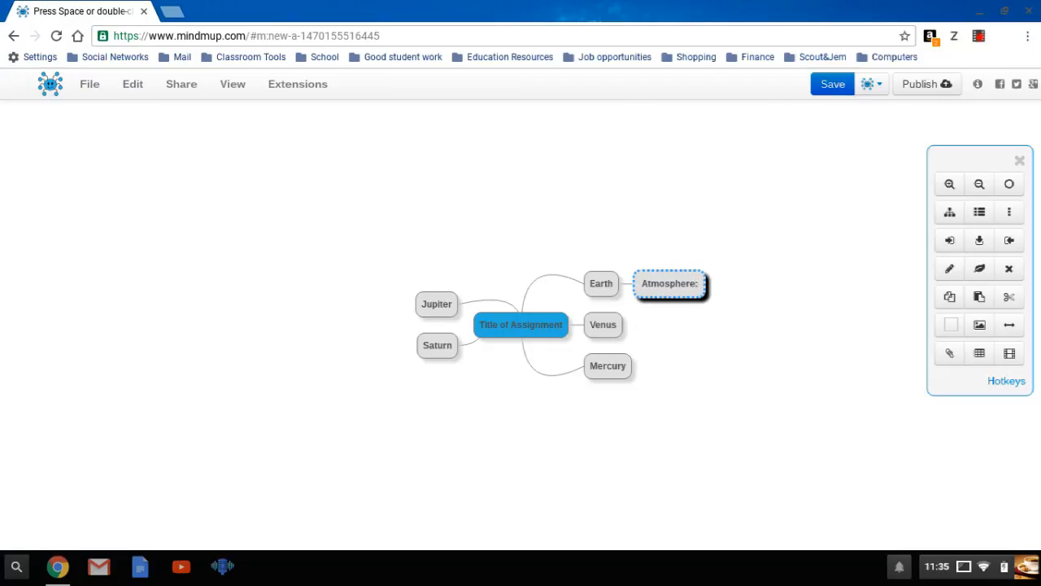
Add a child node labelled "Atmosphere:" to the Venus node.
click(610, 329)
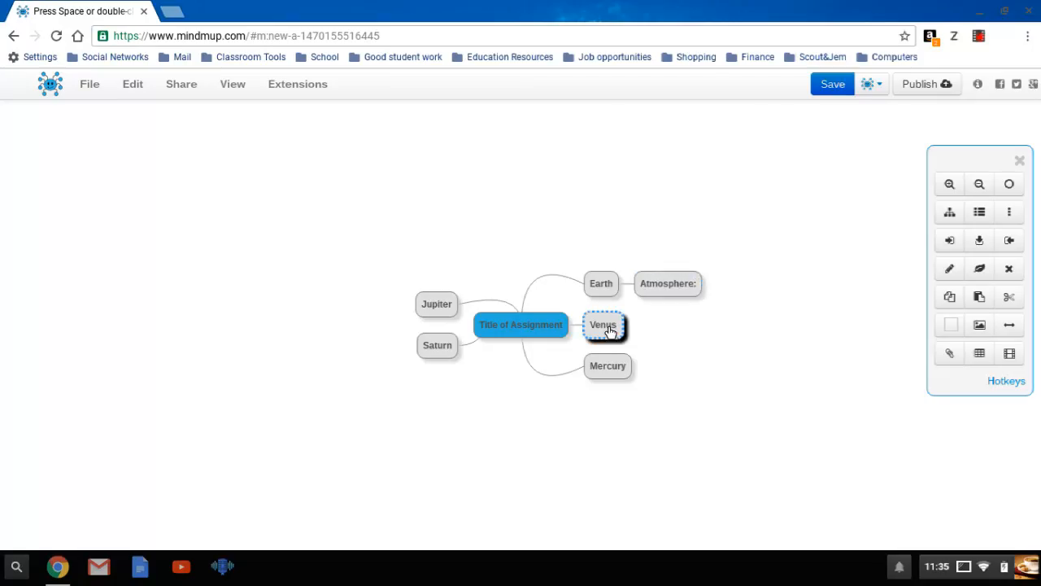
click(950, 241)
text(A)
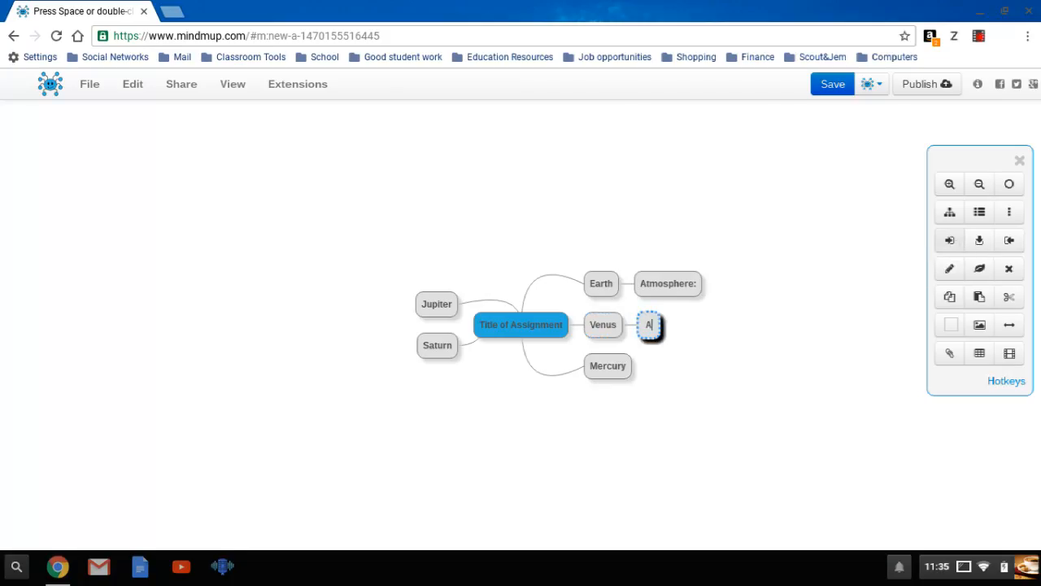
text(tmoshphere)
key(BackSpace)
key(BackSpace)
key(BackSpace)
key(BackSpace)
key(BackSpace)
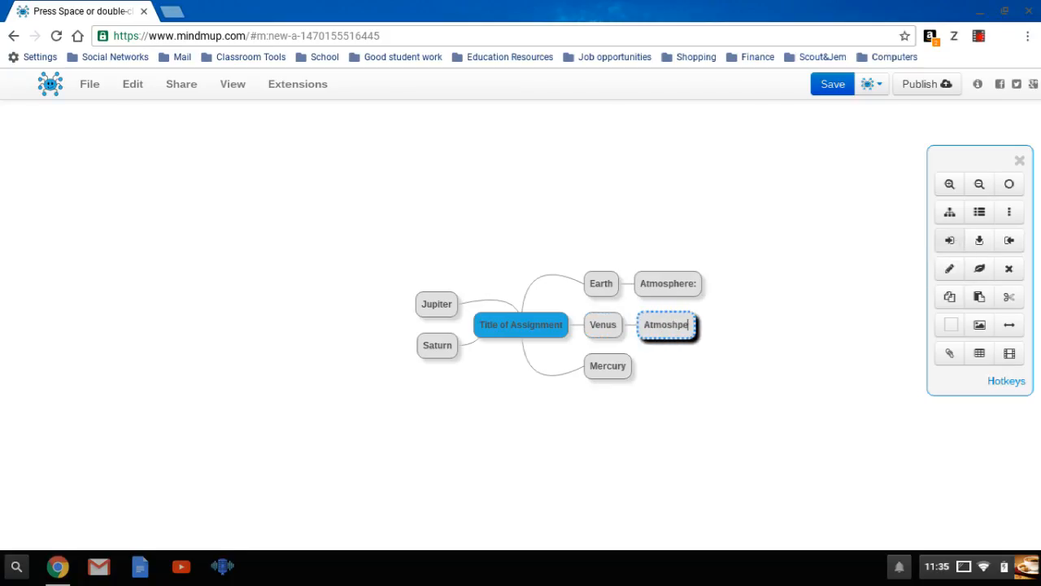
key(BackSpace)
text(phere:)
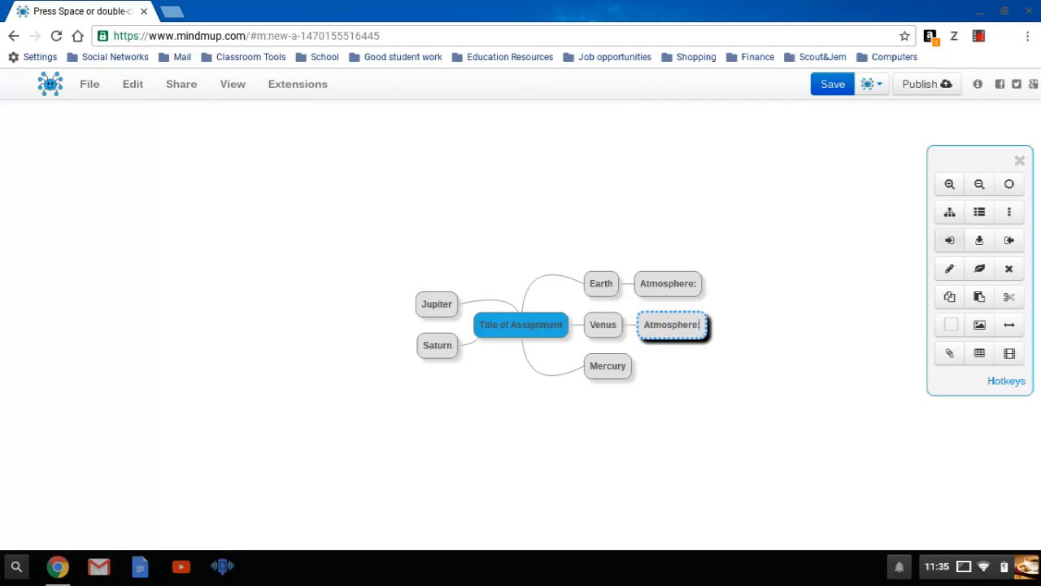
click(620, 372)
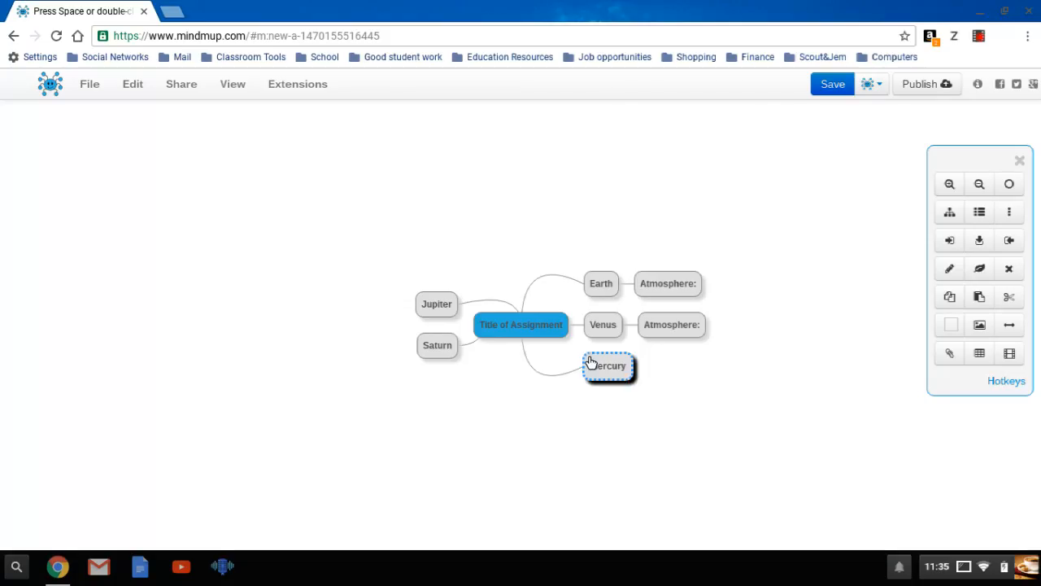
Change the color of the central "Title of Assignment" node to magenta.
click(531, 332)
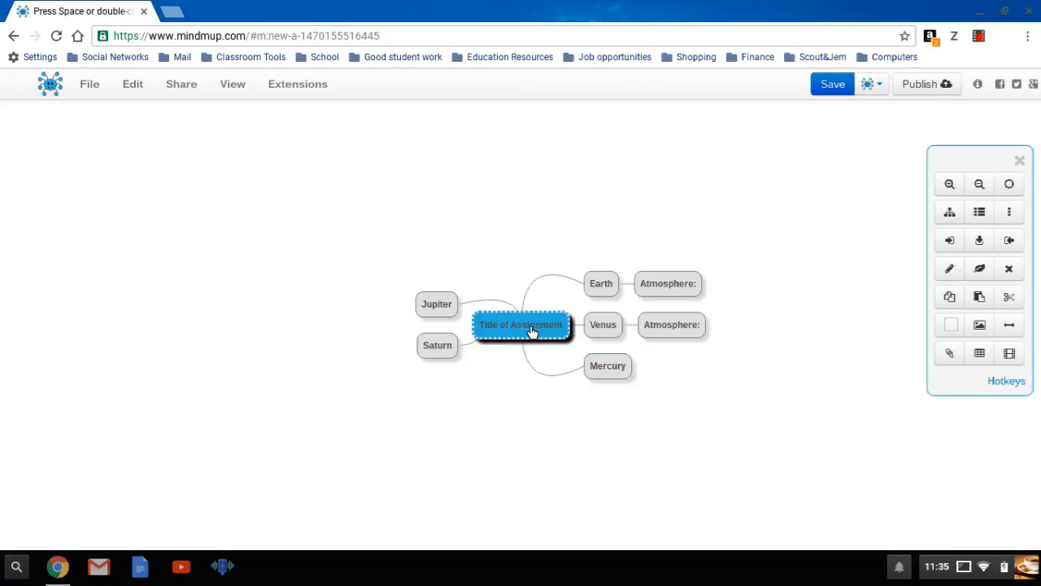
click(958, 329)
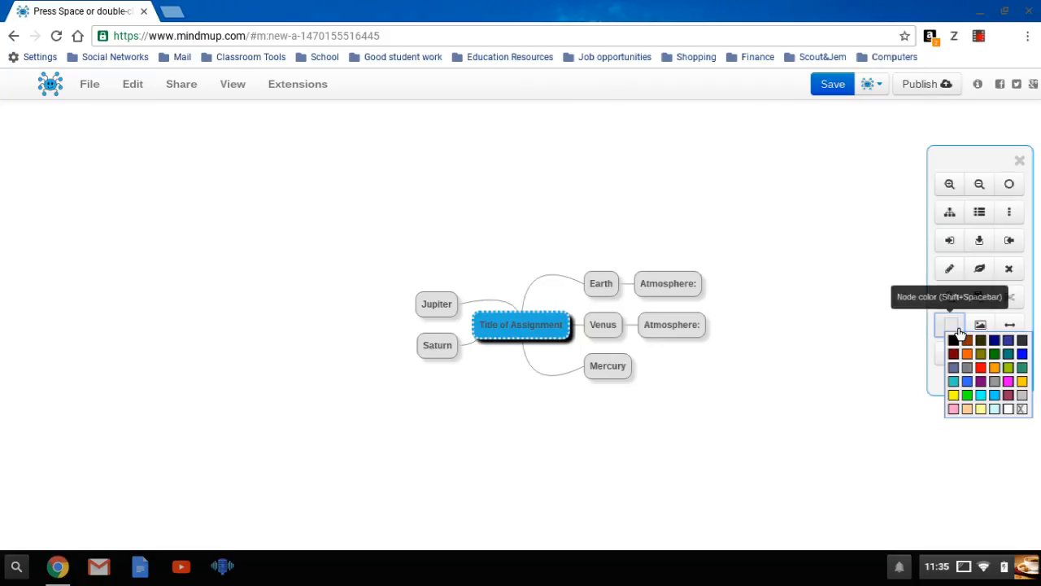
click(1008, 382)
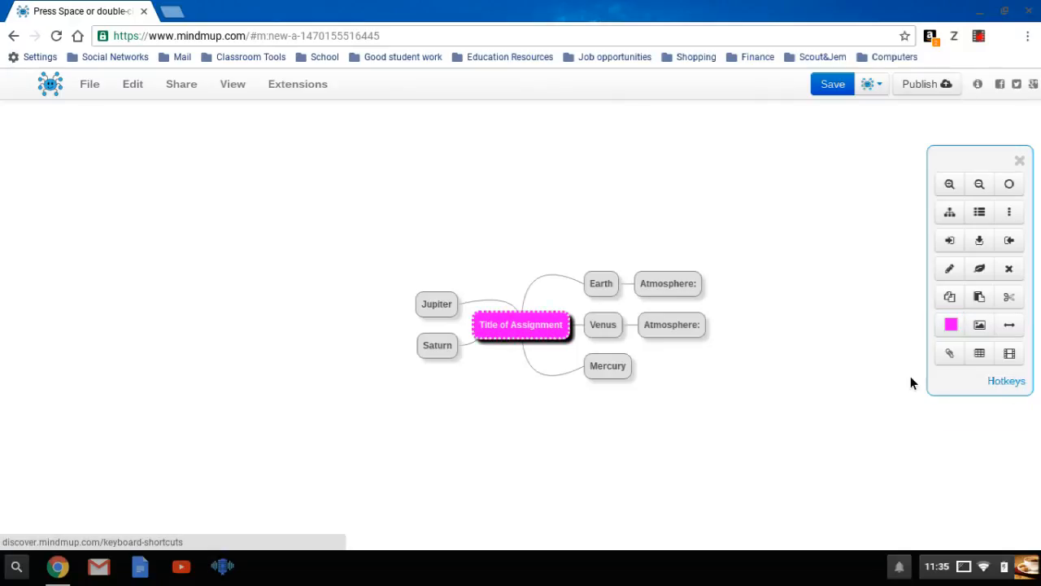
Color both the Earth and Venus nodes the same turquoise.
click(607, 289)
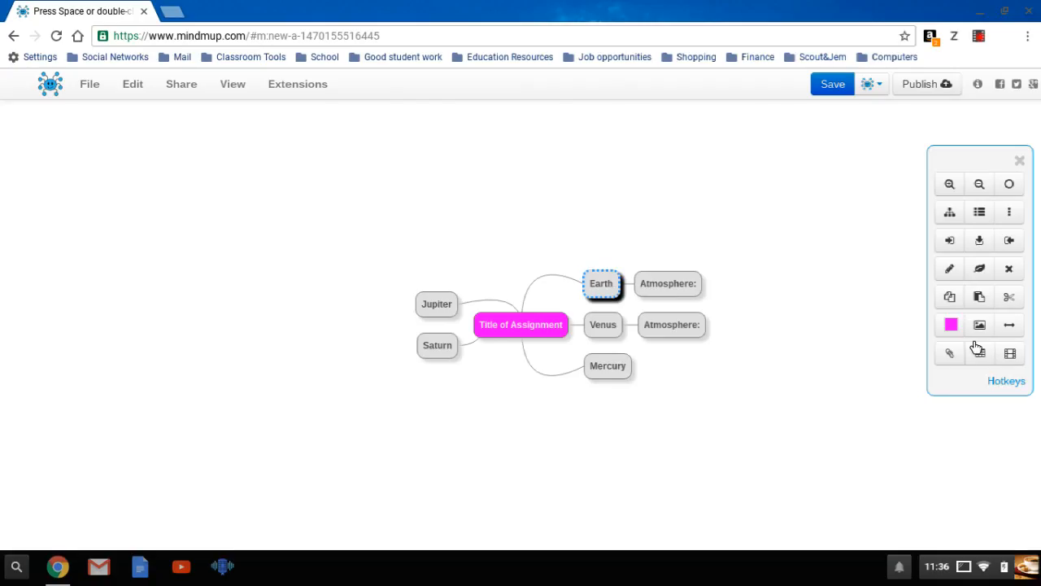
click(951, 324)
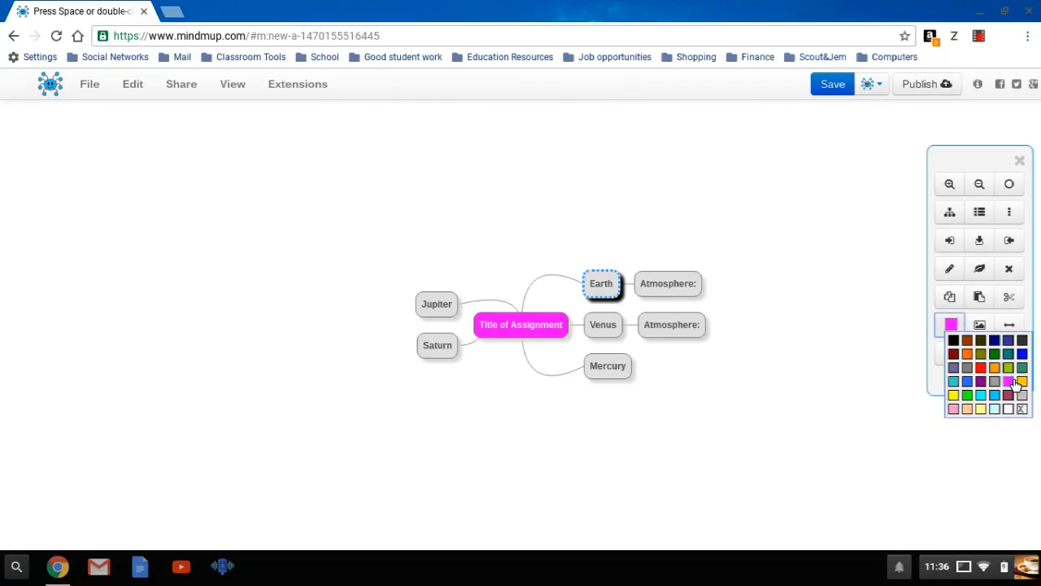
click(954, 382)
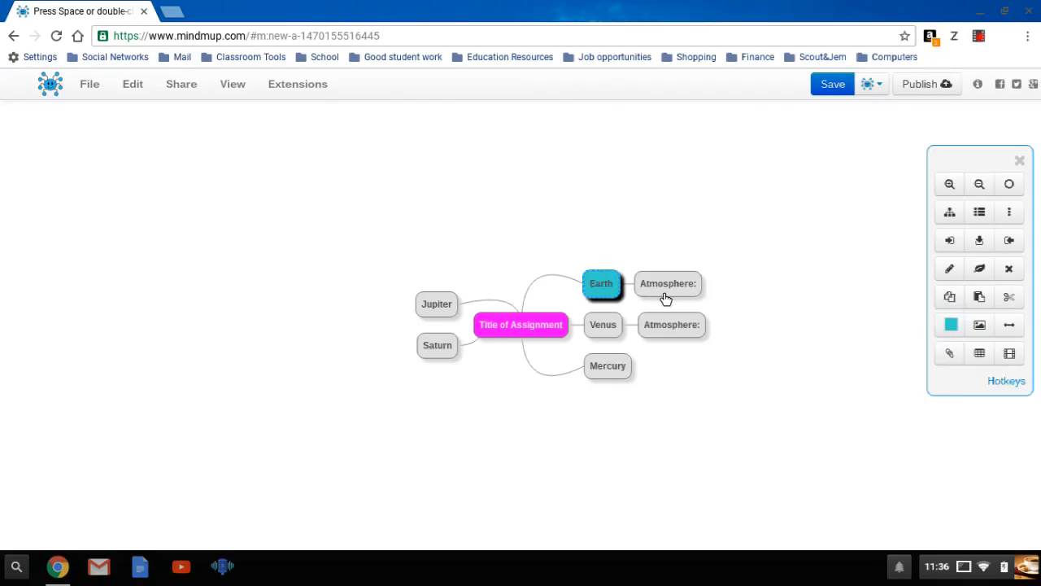
click(611, 332)
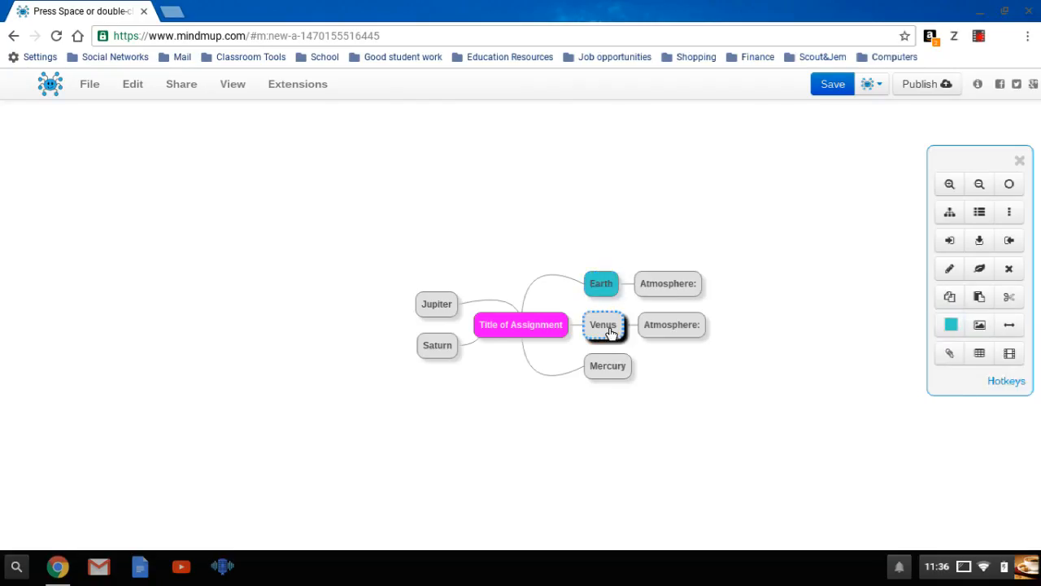
click(953, 326)
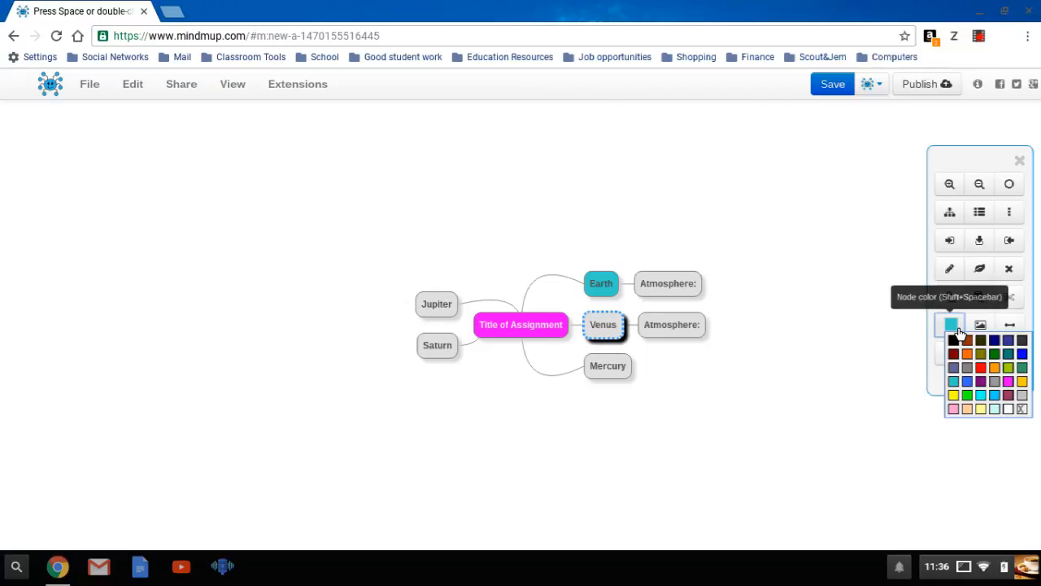
click(953, 382)
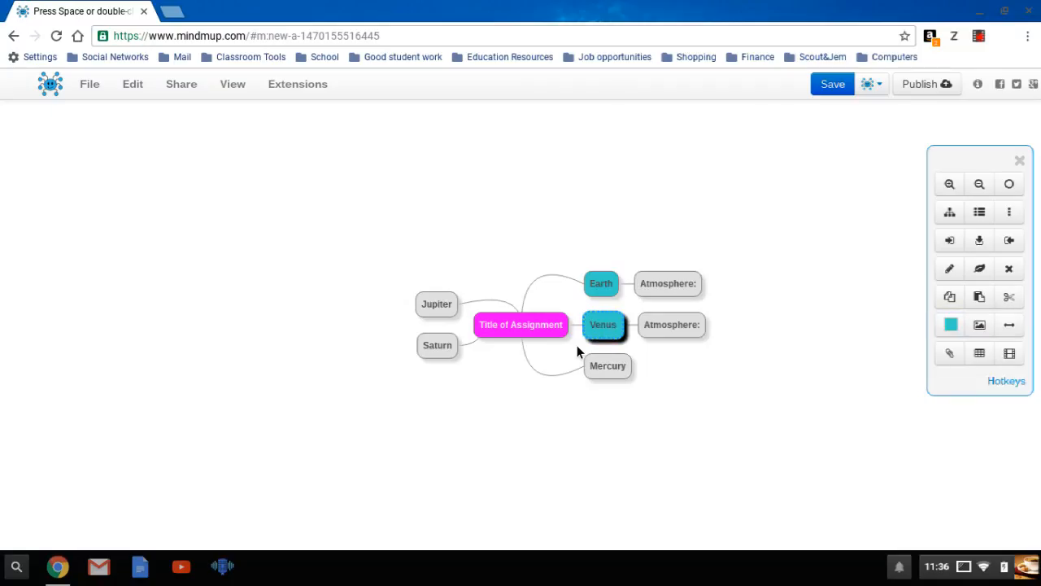
Color the Mercury node the same turquoise as the Earth and Venus nodes.
click(596, 367)
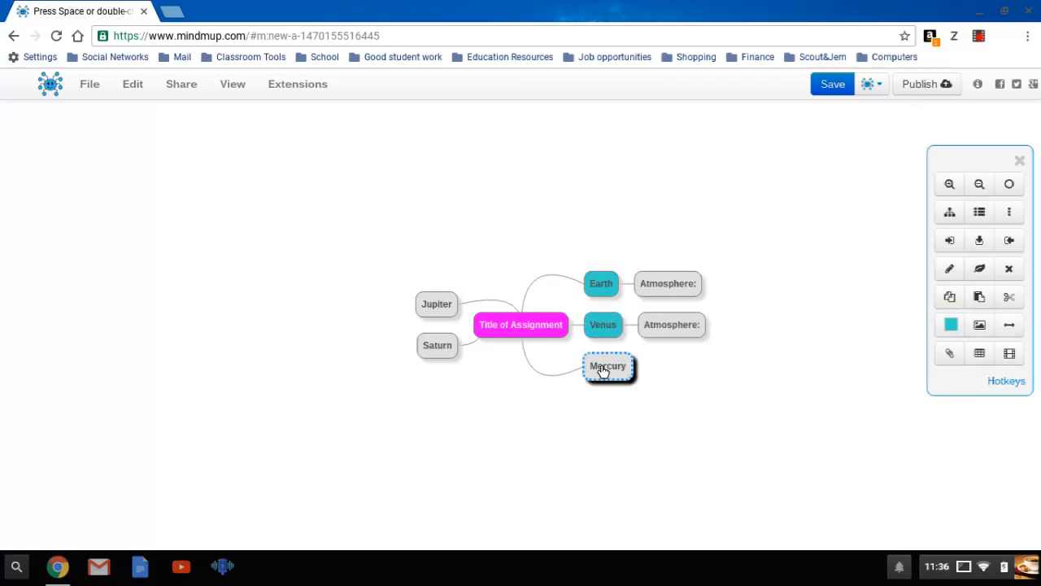
click(953, 326)
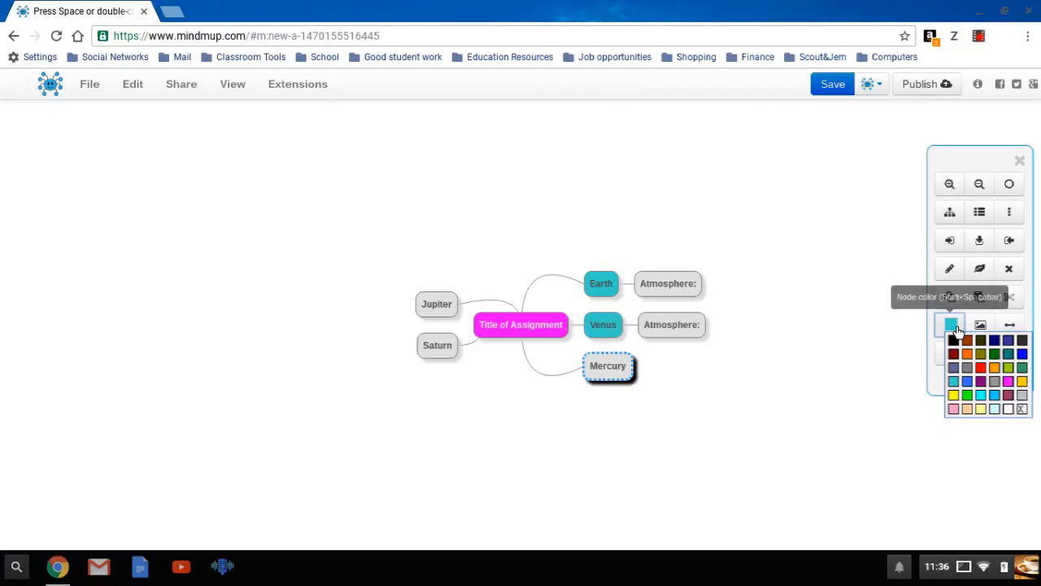
click(953, 382)
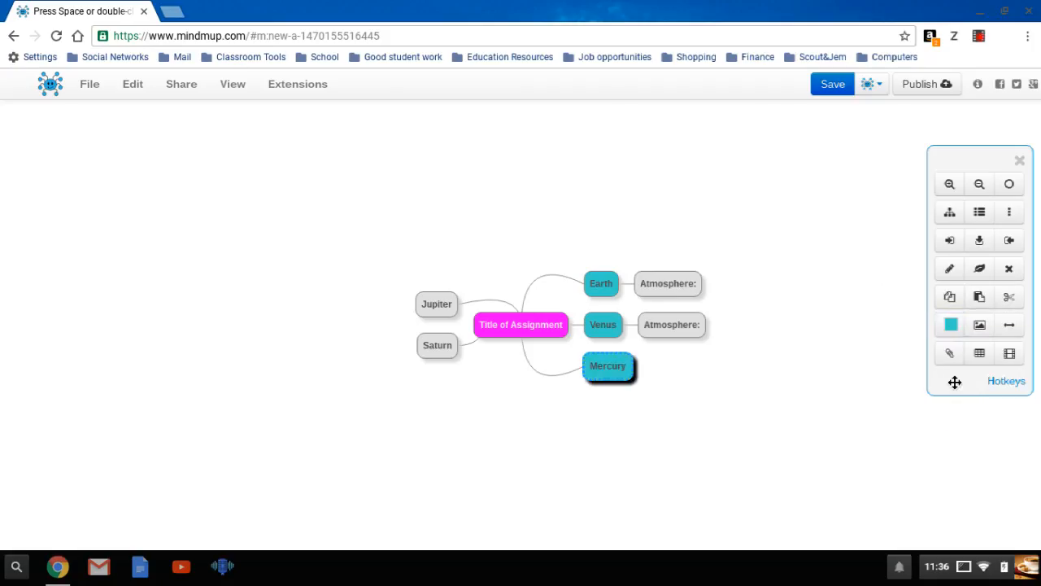
Color the Jupiter and Saturn nodes turquoise to match the other planet nodes.
click(449, 317)
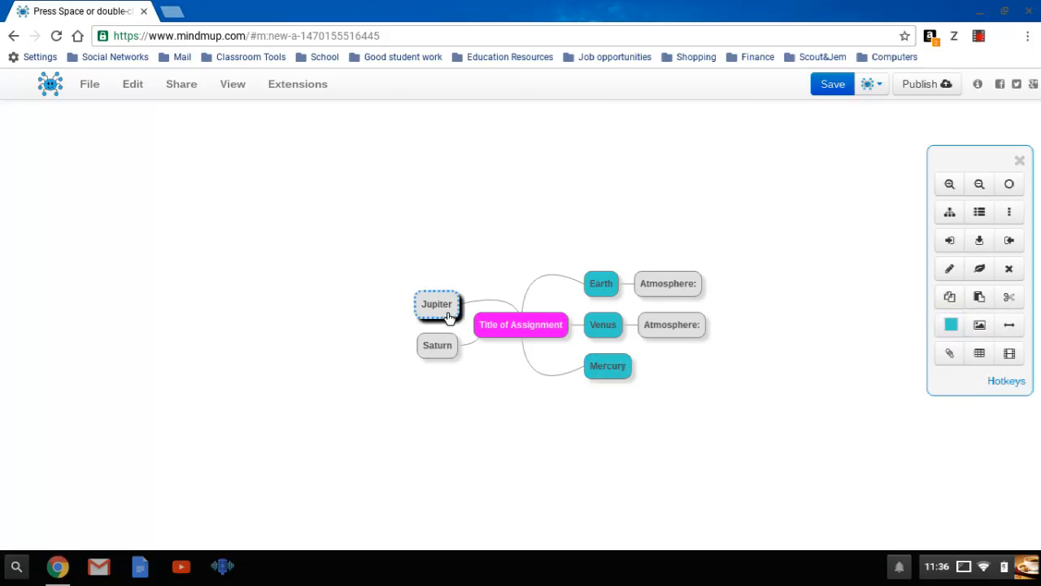
click(960, 330)
click(954, 381)
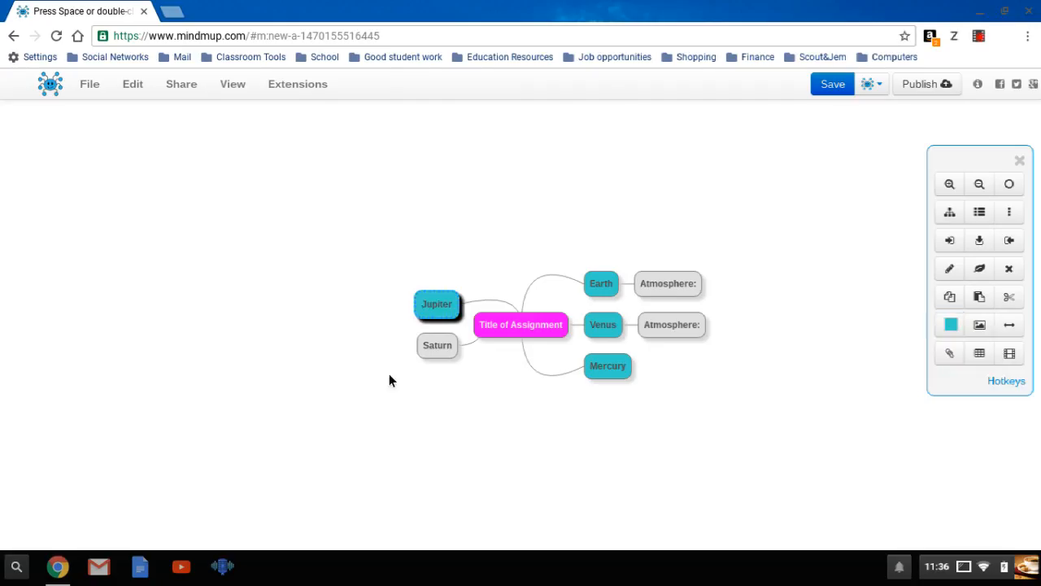
click(420, 349)
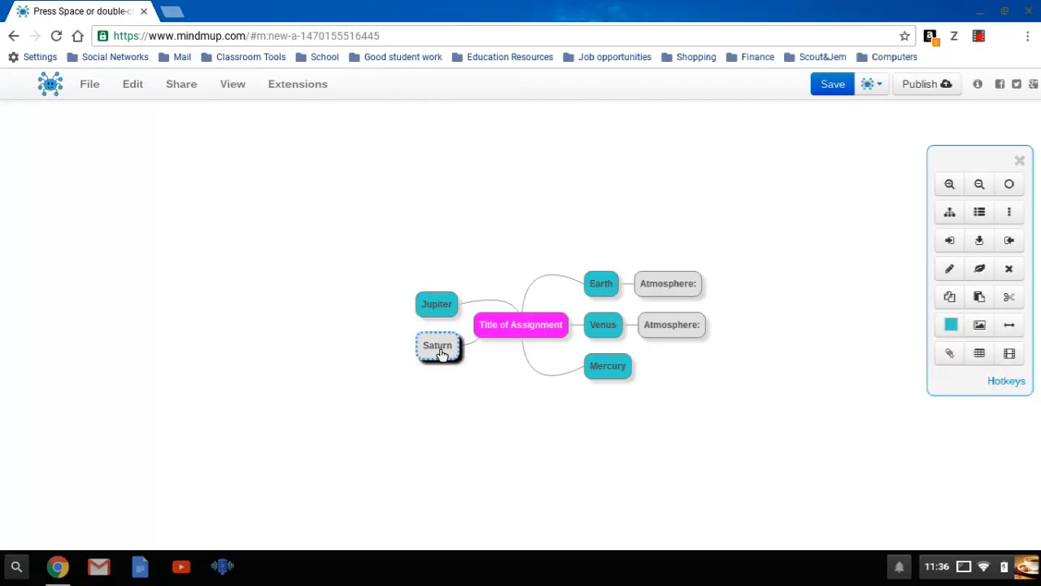
click(961, 327)
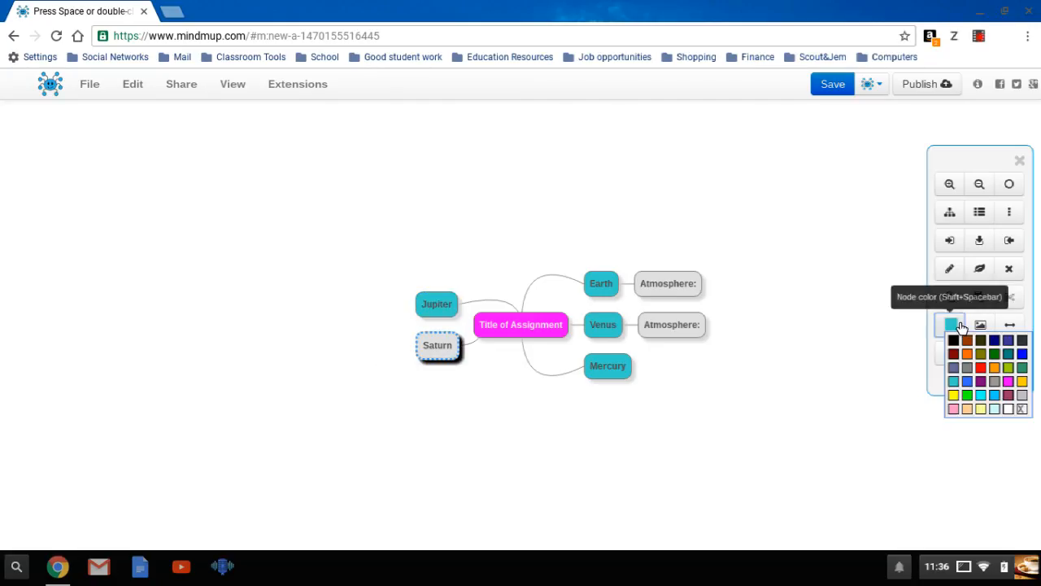
click(962, 389)
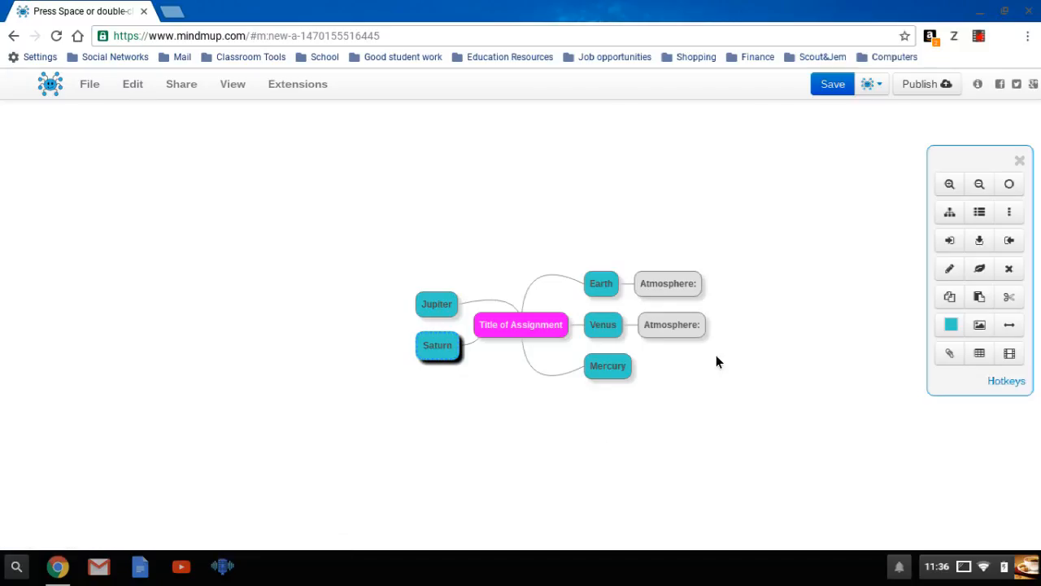
Set the color of Earth's "Atmosphere:" node to green by color name.
click(677, 287)
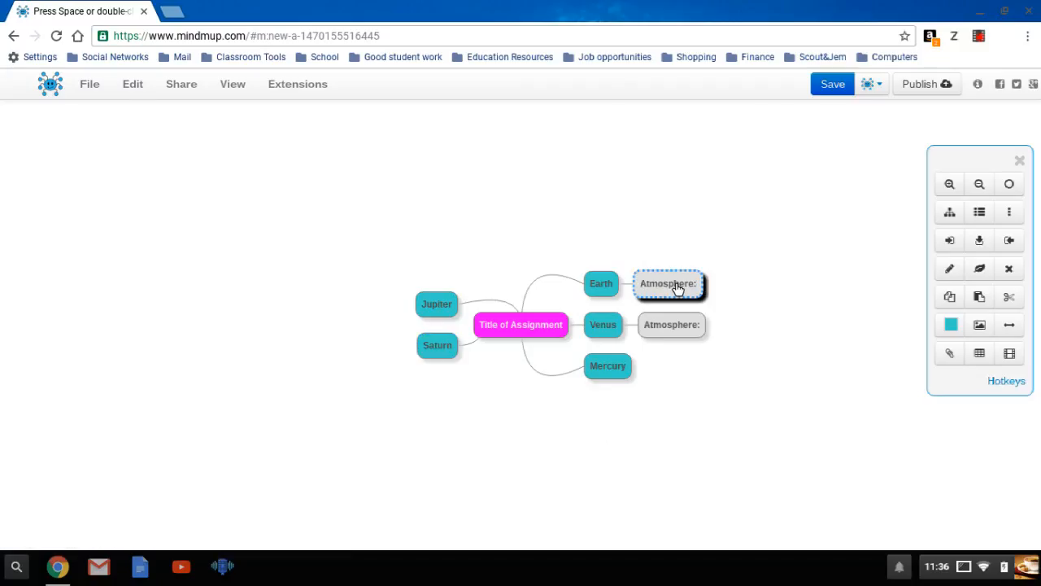
key(shift+3)
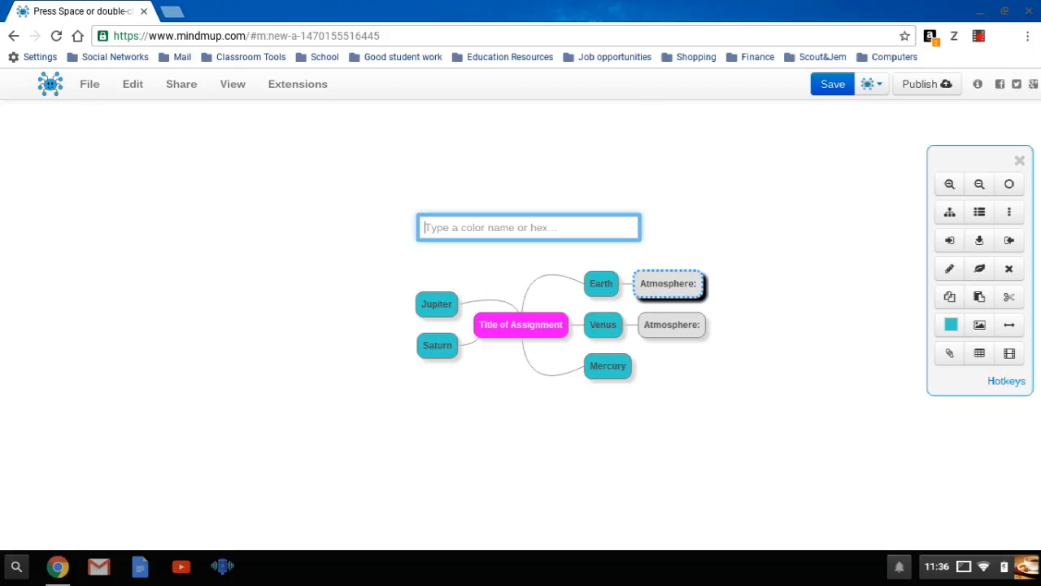
text(green)
key(BackSpace)
click(294, 313)
text(n)
click(463, 259)
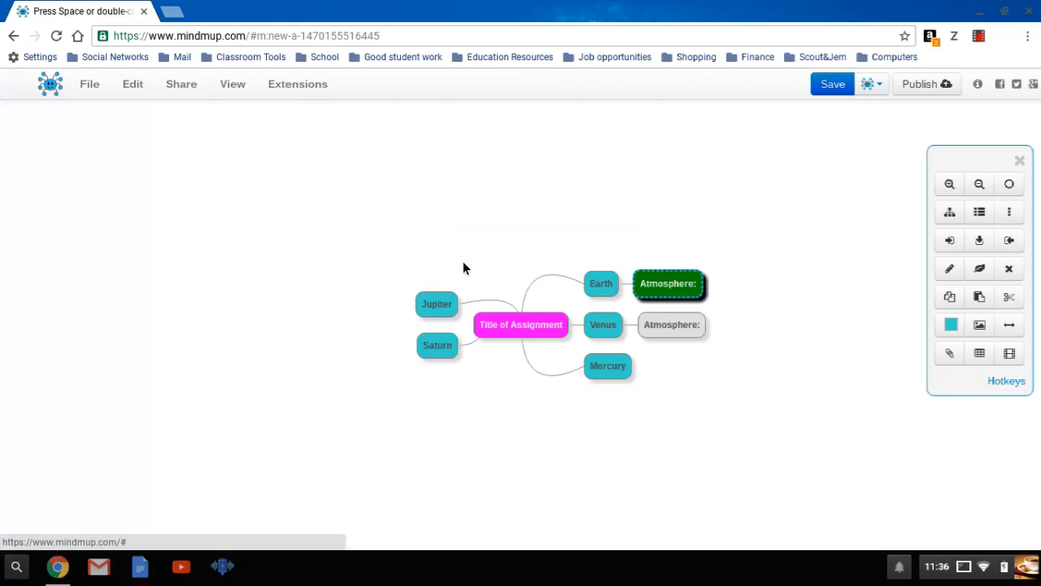
Set the color of Venus's "Atmosphere:" node to the named color green.
click(685, 334)
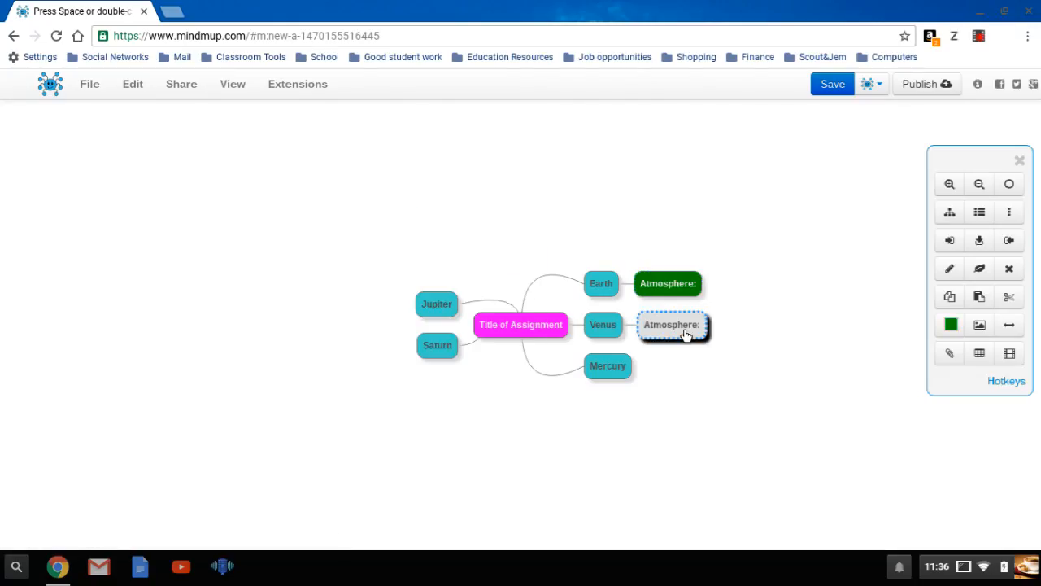
key(shift+3)
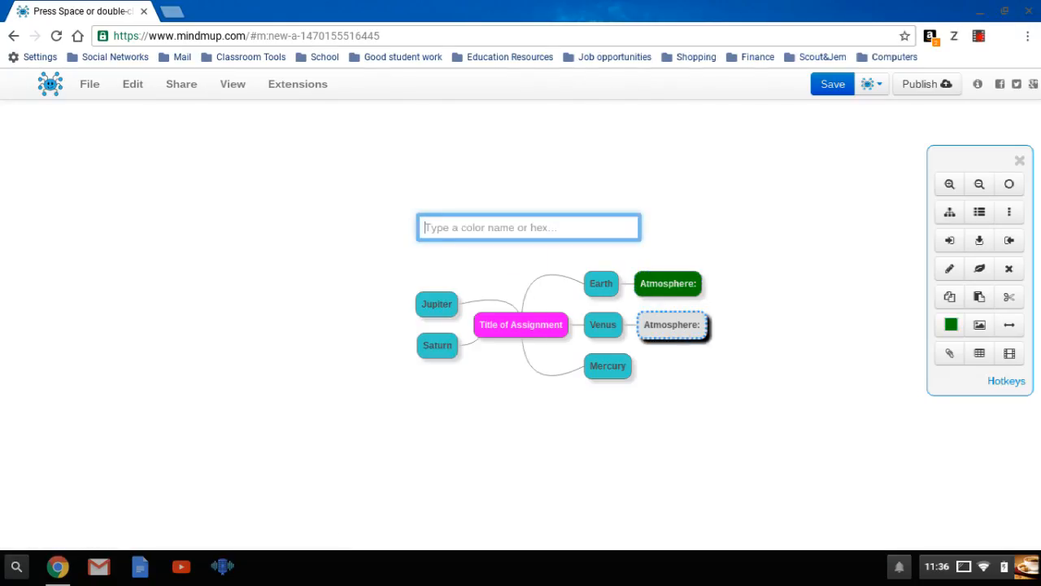
text(gr)
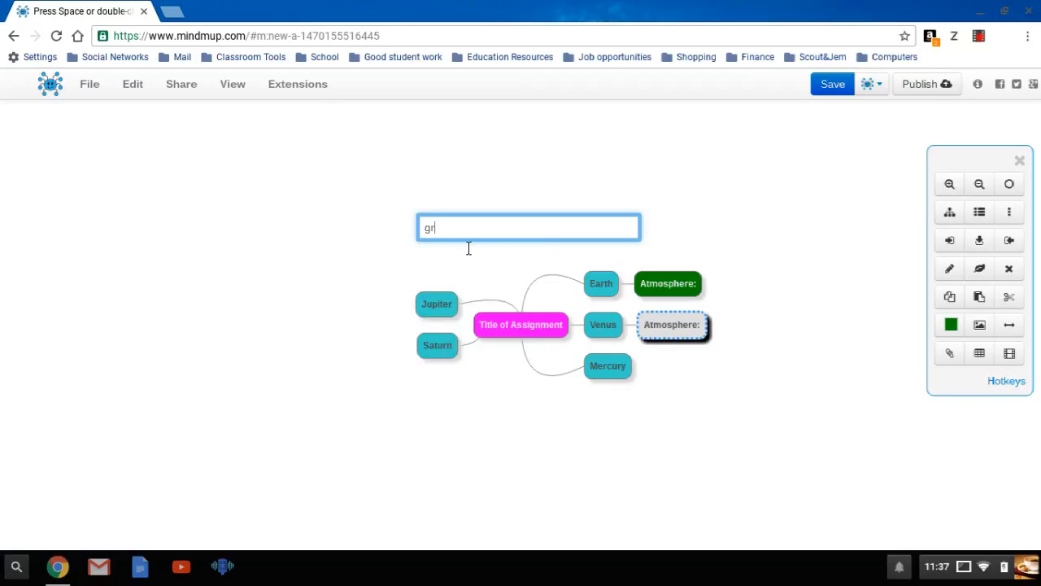
text(een)
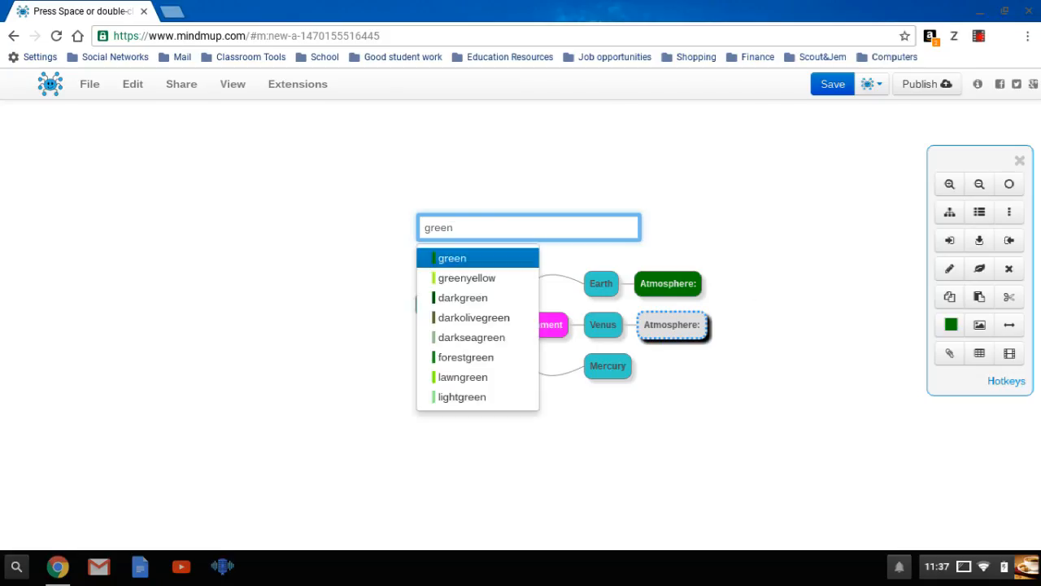
click(453, 257)
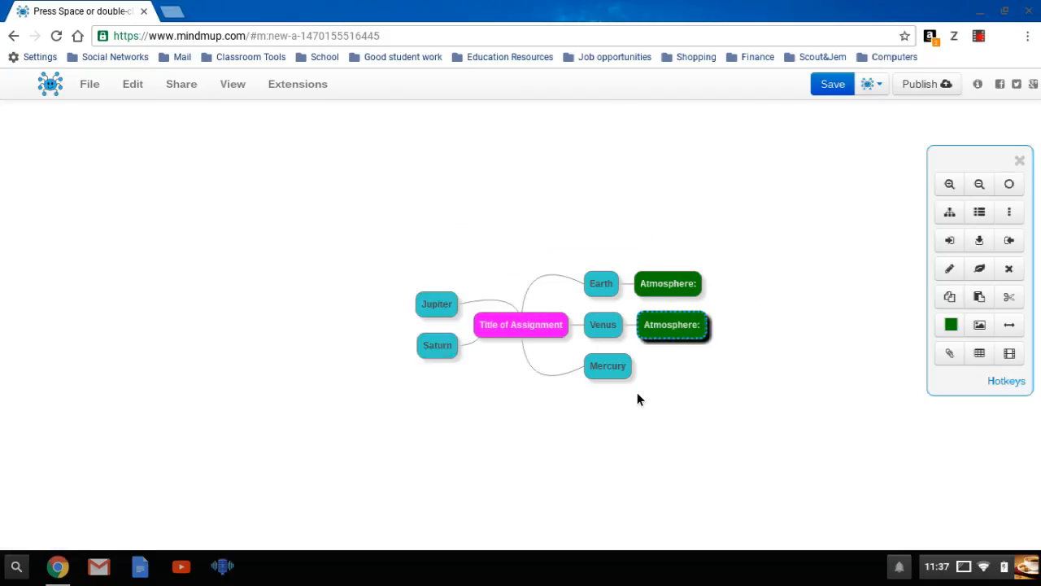